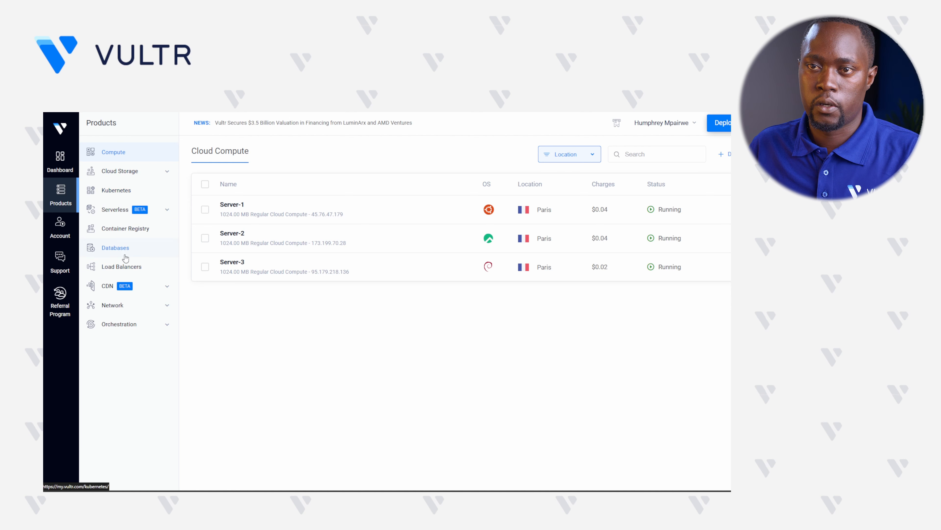
Step: Add a load balancer labelled test-lb in Paris, with HTTP port 80 forwarding and the public network
{"action": "left_click", "coordinate": [124, 267]}
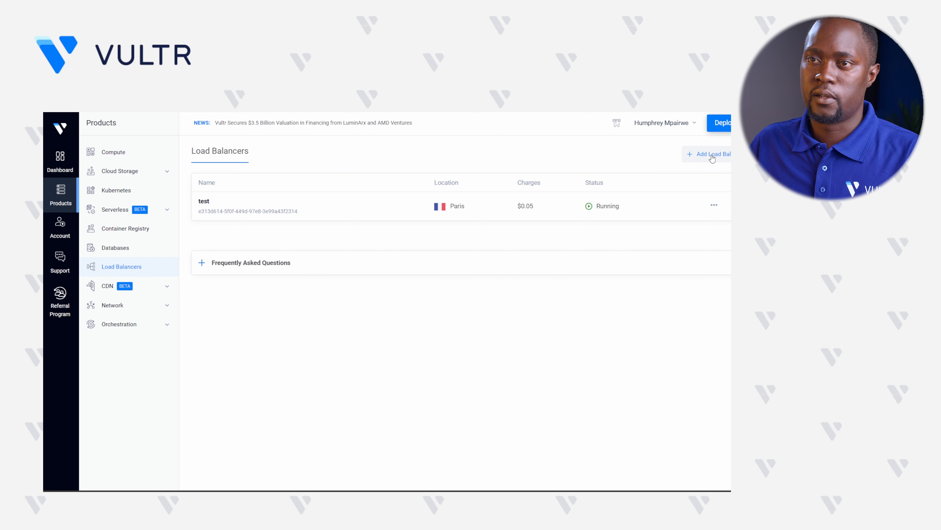
{"action": "left_click", "coordinate": [691, 160]}
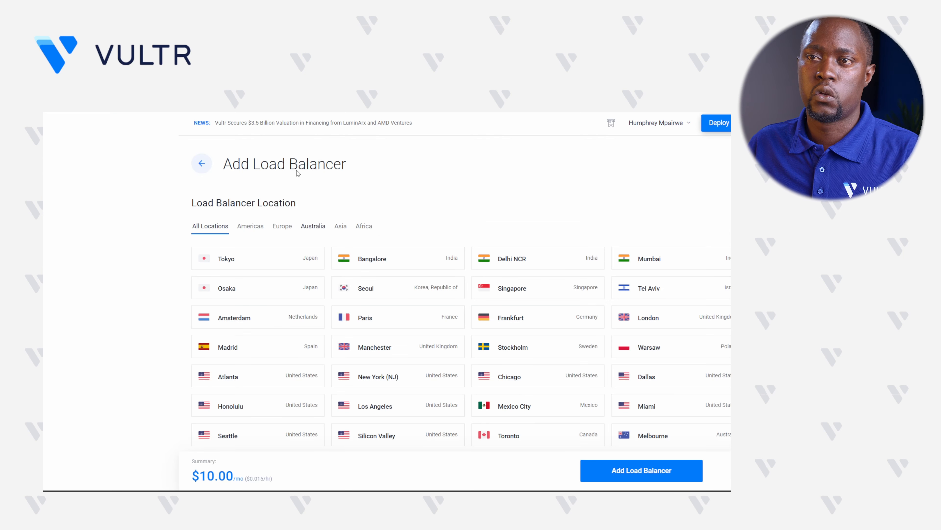
{"action": "scroll", "coordinate": [394, 243], "scroll_direction": "down", "scroll_amount": 2}
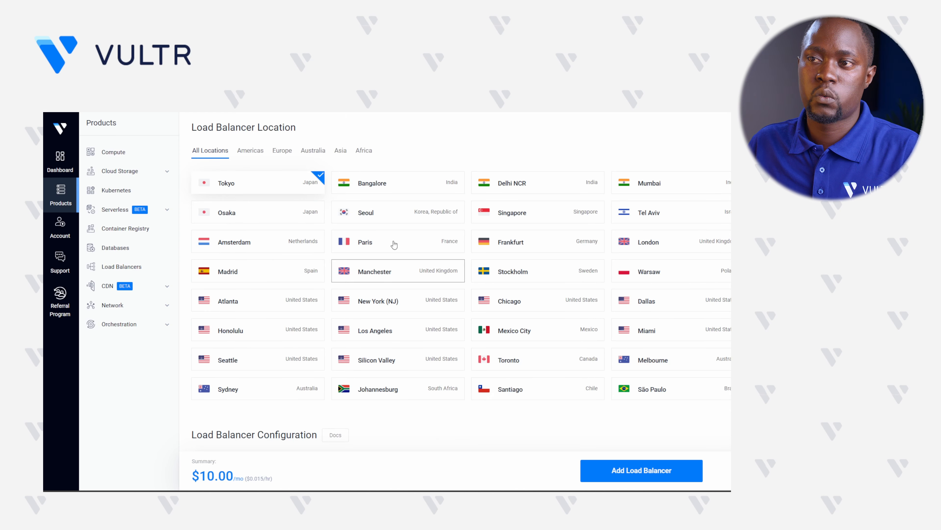
{"action": "scroll", "coordinate": [394, 244], "scroll_direction": "down", "scroll_amount": 4}
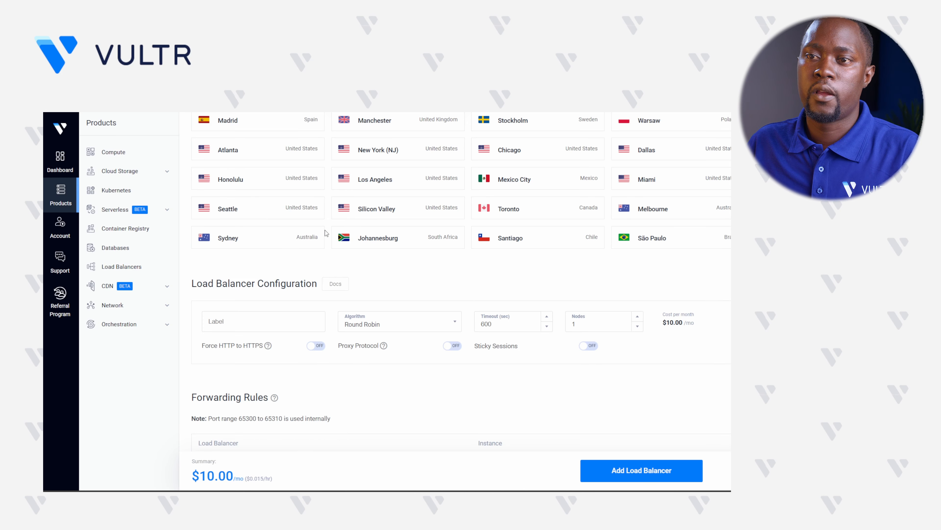
{"action": "left_click", "coordinate": [274, 317]}
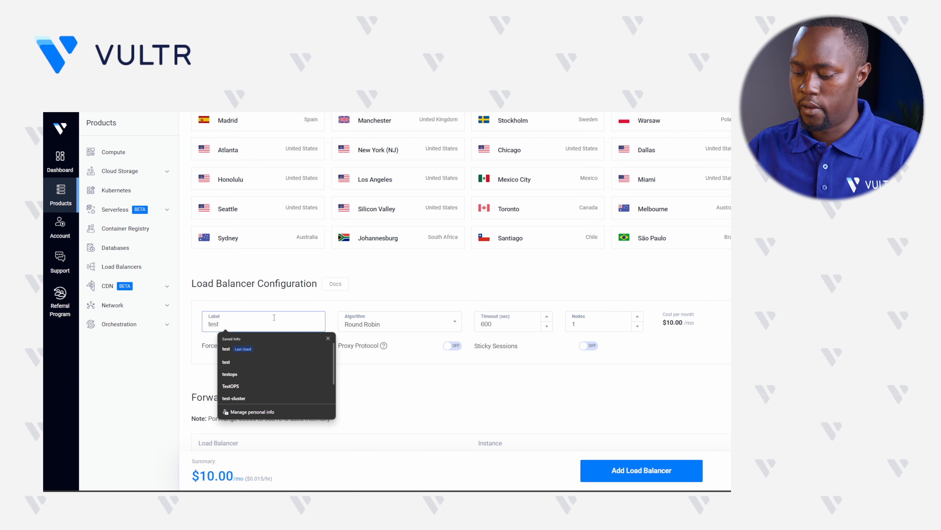
{"action": "scroll", "coordinate": [275, 267], "scroll_direction": "down", "scroll_amount": 6}
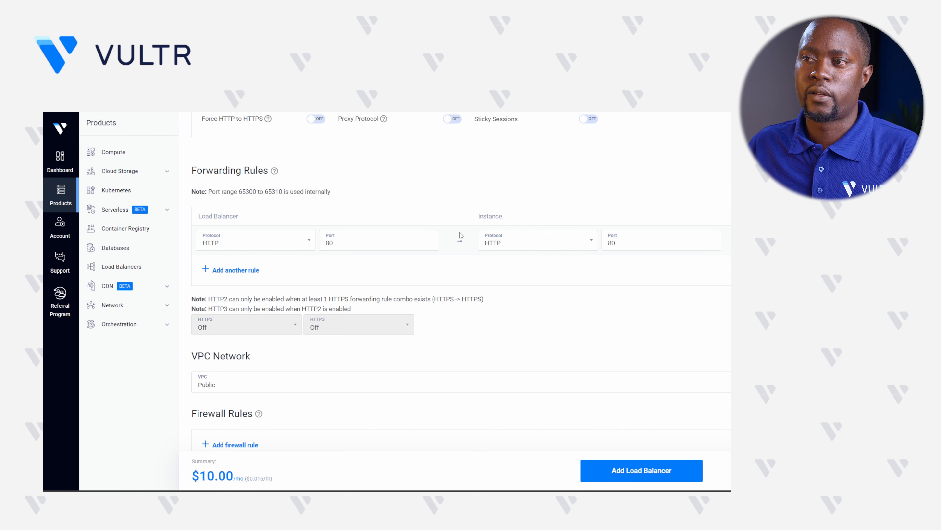
{"action": "scroll", "coordinate": [335, 281], "scroll_direction": "down", "scroll_amount": 3}
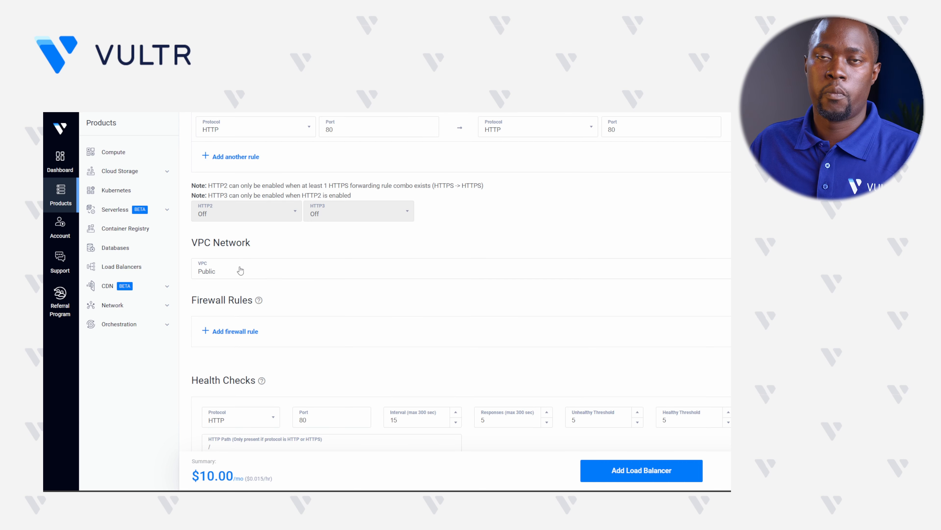
{"action": "scroll", "coordinate": [281, 274], "scroll_direction": "down", "scroll_amount": 1}
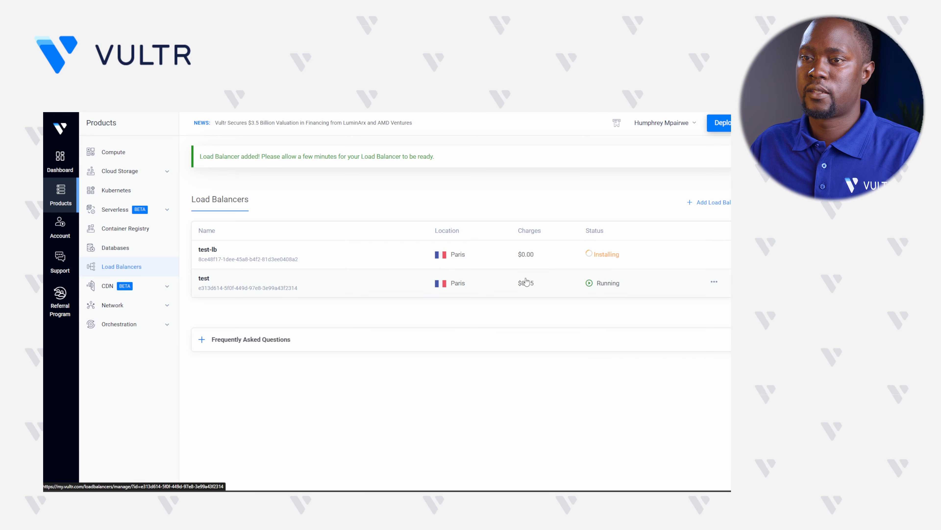
Step: Review the forwarding rules of the existing load balancer named test and attach Server-1 to it as a linked instance
{"action": "left_click", "coordinate": [210, 278]}
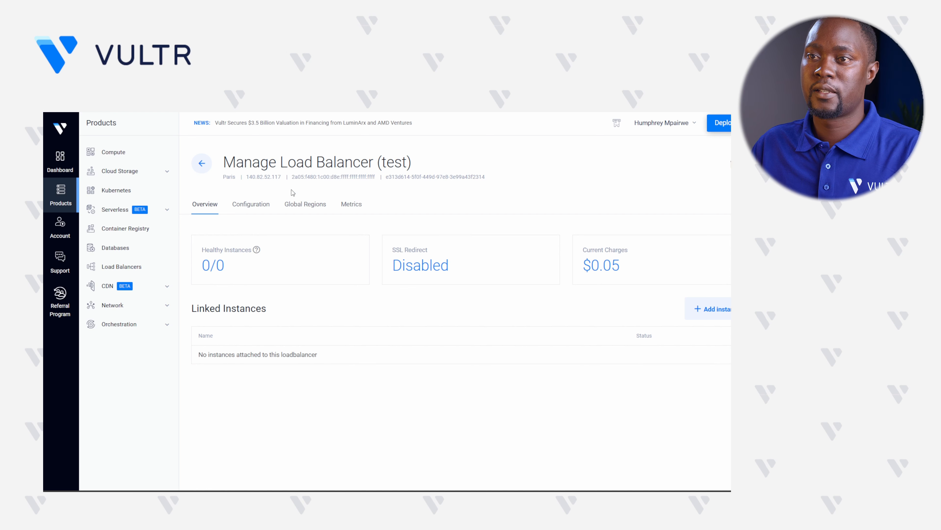
{"action": "left_click", "coordinate": [256, 205]}
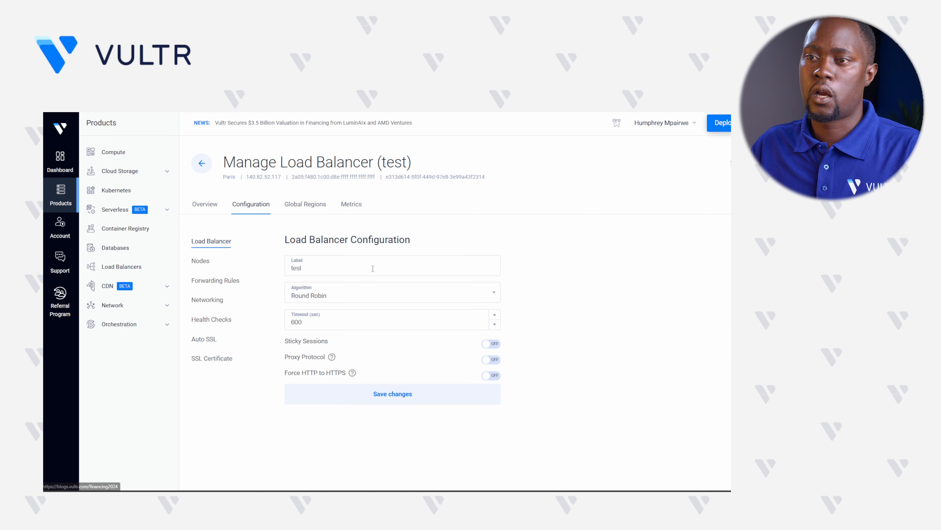
{"action": "left_click", "coordinate": [230, 282]}
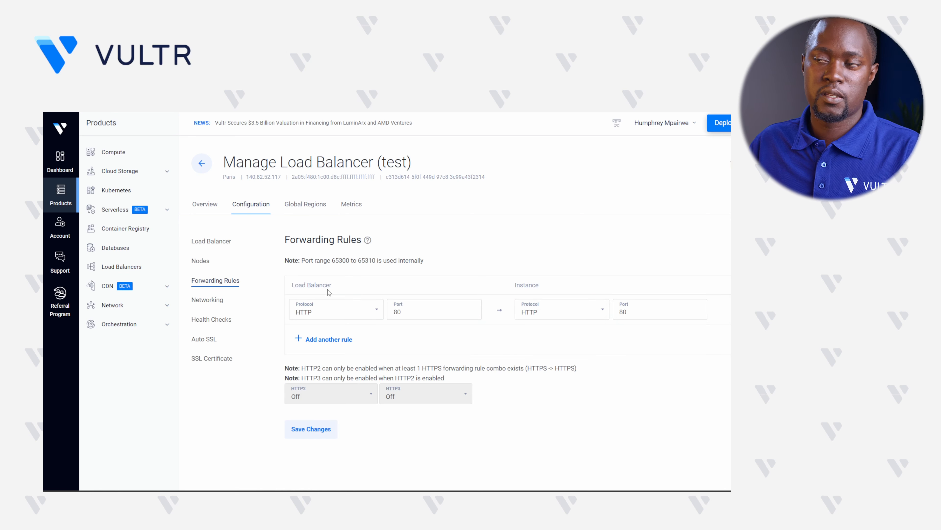
{"action": "left_click", "coordinate": [206, 208]}
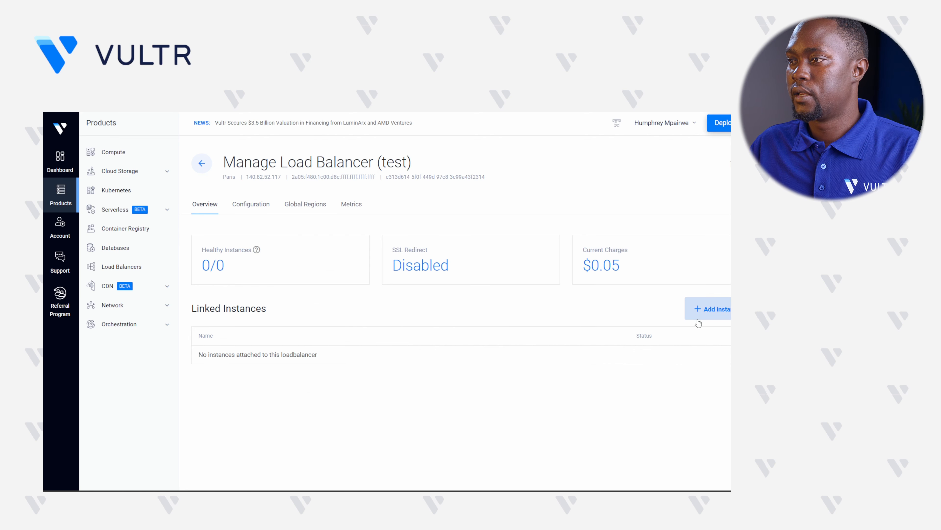
{"action": "left_click", "coordinate": [718, 314]}
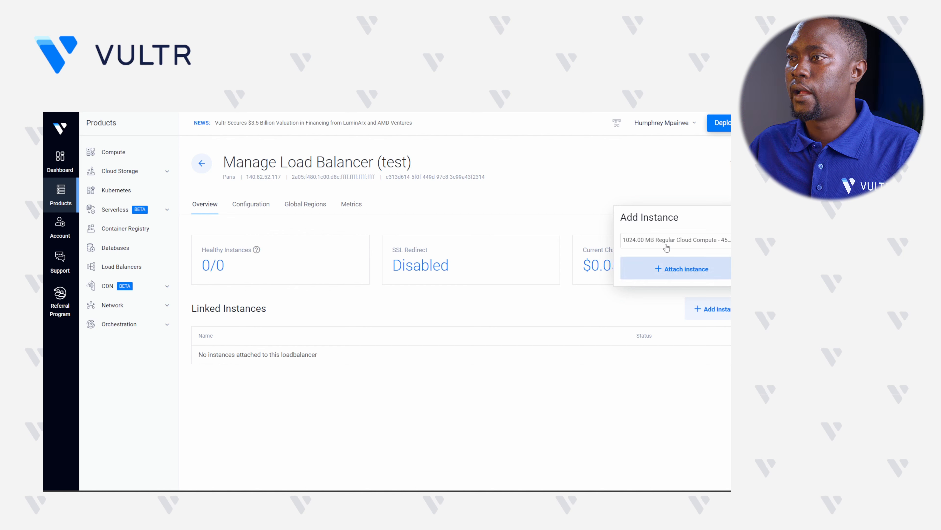
{"action": "left_click", "coordinate": [702, 240]}
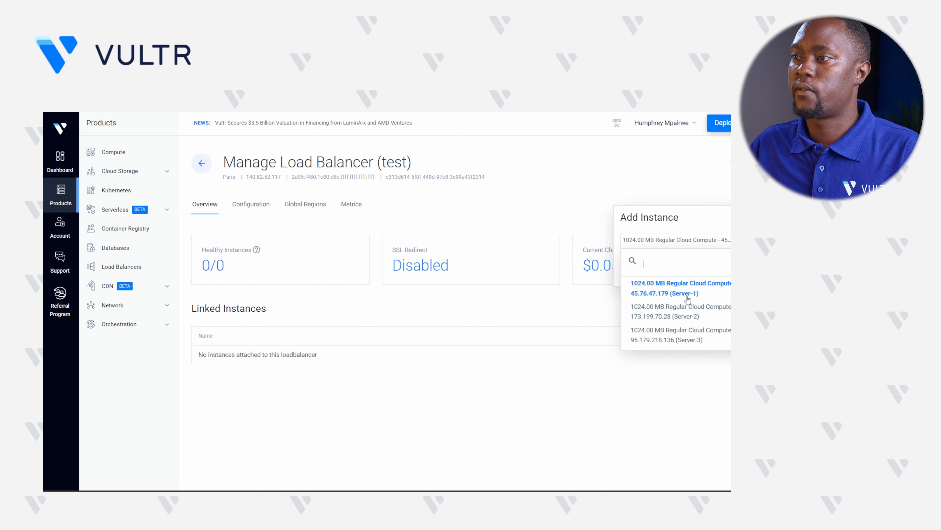
{"action": "left_click", "coordinate": [670, 293]}
{"action": "left_click", "coordinate": [709, 265]}
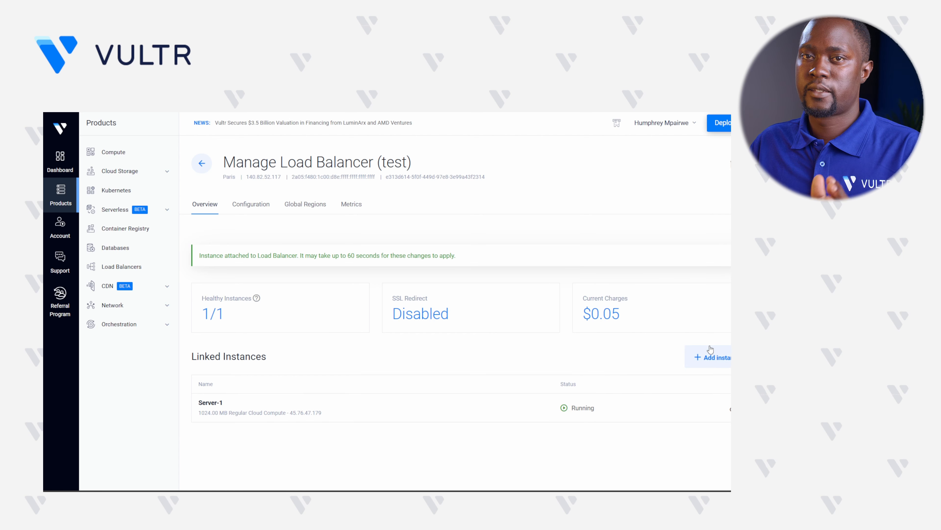
Step: Attach the Server-2 instance to the test load balancer
{"action": "left_click", "coordinate": [706, 357]}
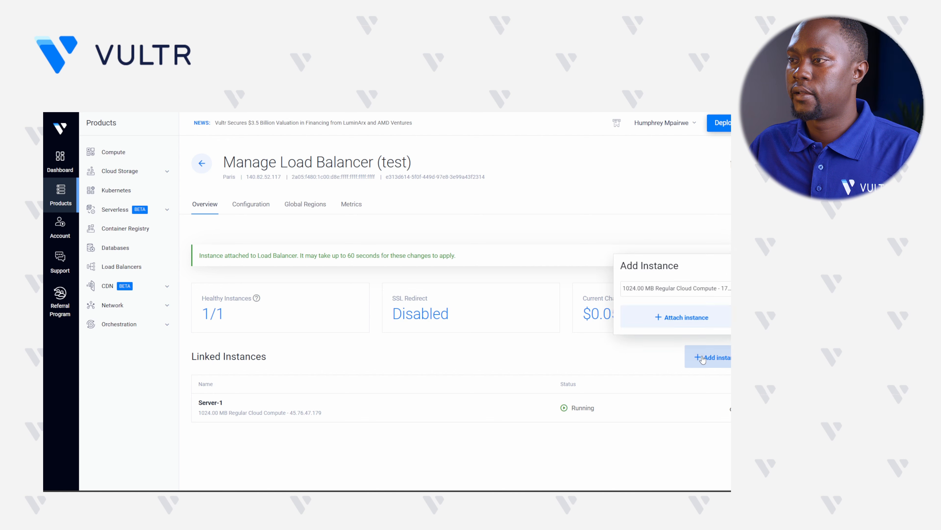
{"action": "left_click", "coordinate": [673, 292]}
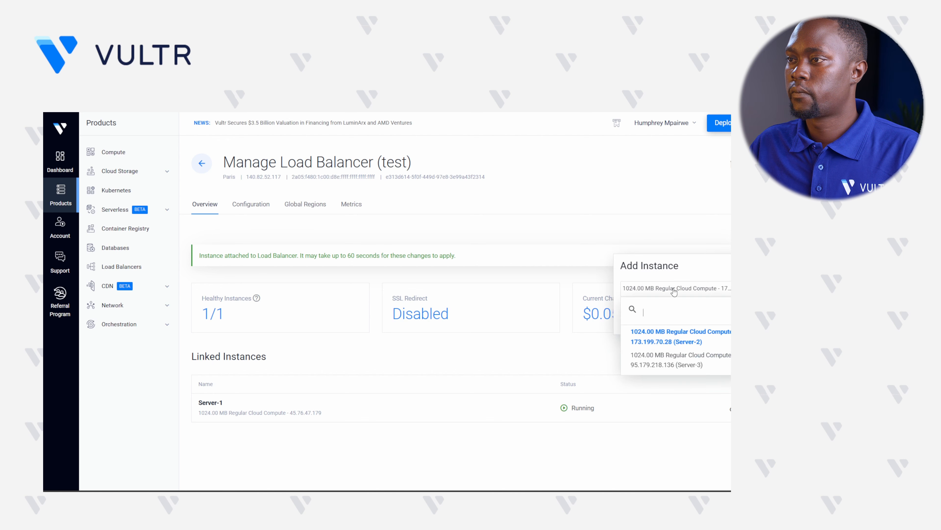
{"action": "left_click", "coordinate": [662, 345]}
{"action": "left_click", "coordinate": [671, 319]}
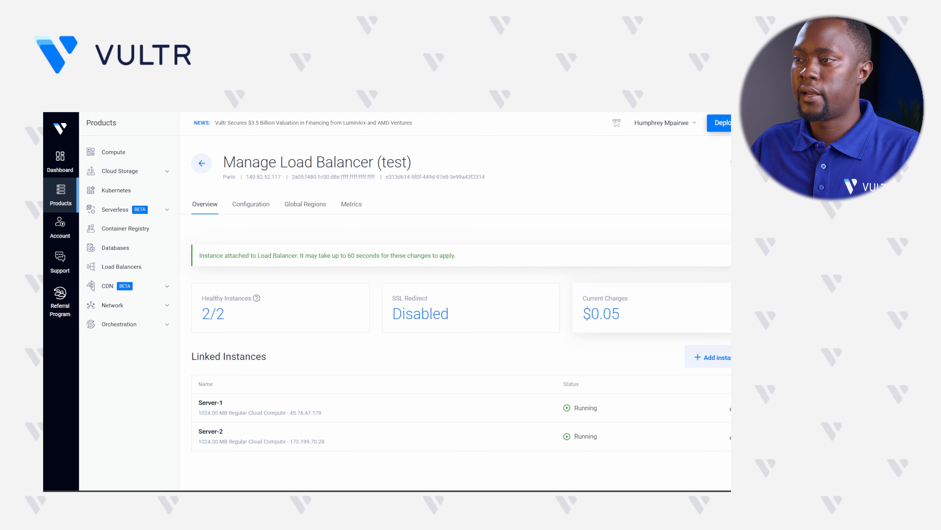
Step: Attach the Server-3 instance to the test load balancer
{"action": "left_click", "coordinate": [712, 357]}
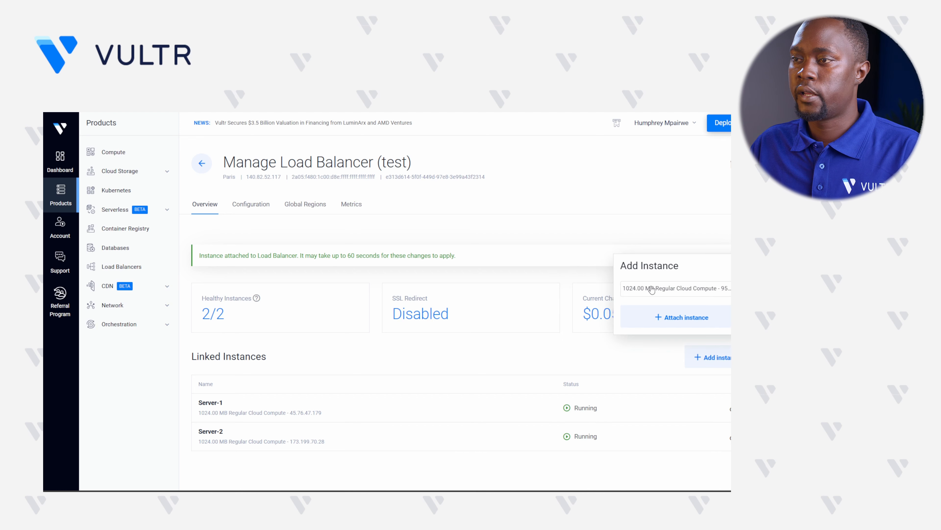
{"action": "left_click", "coordinate": [652, 290]}
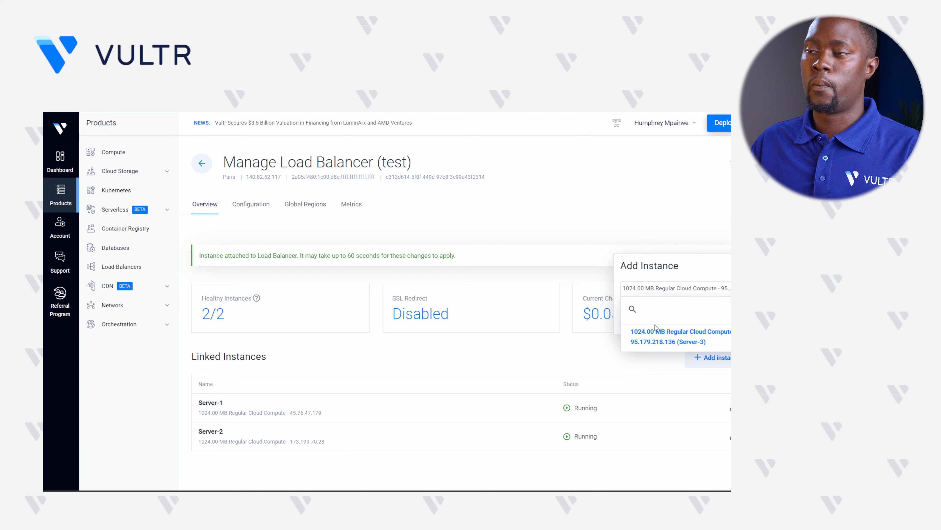
{"action": "left_click", "coordinate": [666, 342]}
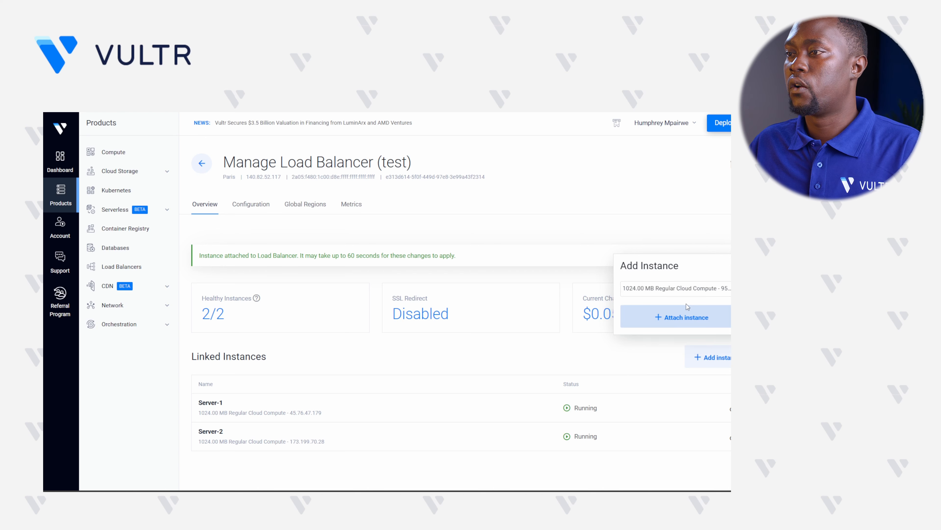
{"action": "left_click", "coordinate": [684, 319]}
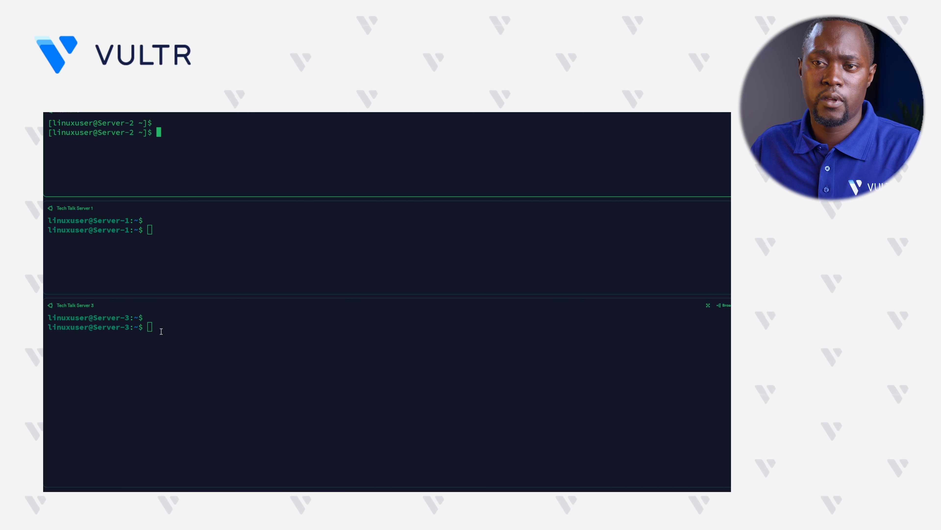
Step: Switch to the terminal and install Apache on Server-2 with sudo dnf install httpd -y
{"action": "key", "text": "Return"}
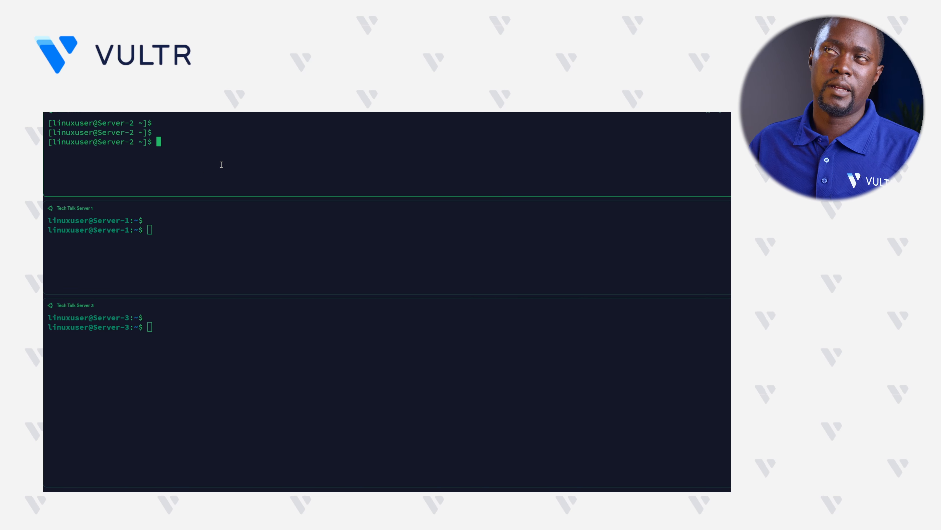
{"action": "type", "text": "sudo dnf install httpd -y"}
{"action": "key", "text": "Return"}
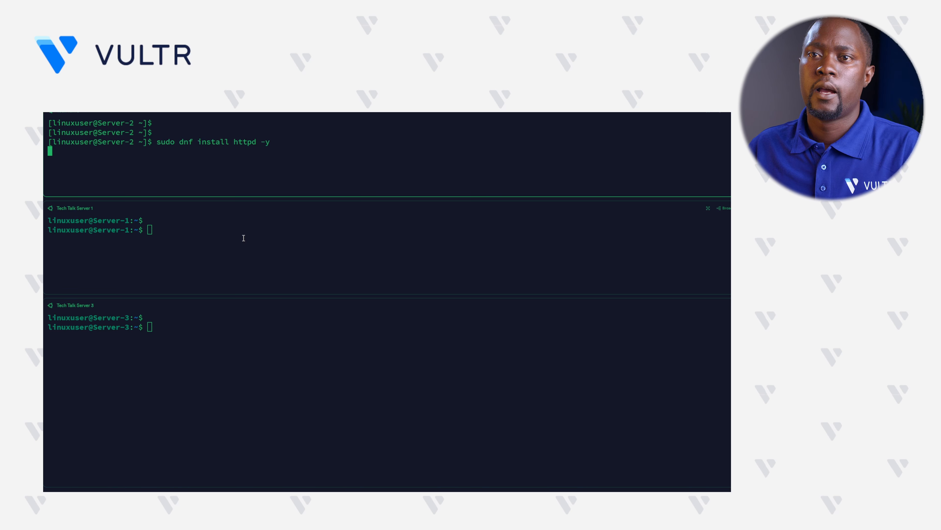
Step: Install Nginx on Server-1 and Server-3 with sudo apt install nginx -y
{"action": "left_click", "coordinate": [242, 244]}
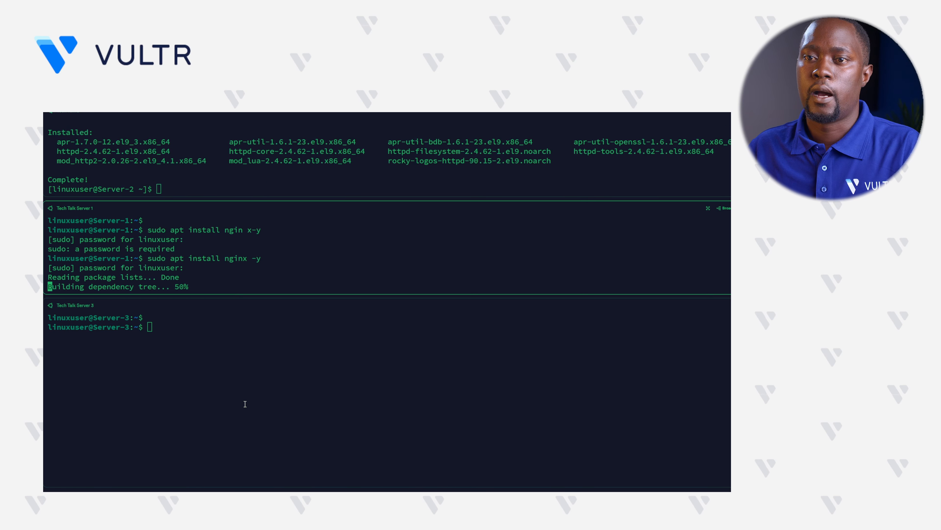
{"action": "left_click", "coordinate": [286, 357]}
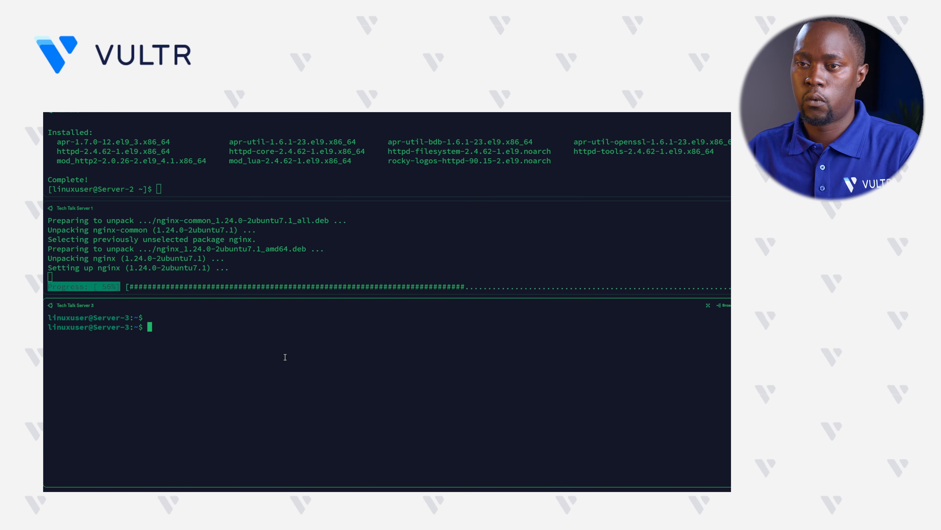
{"action": "type", "text": "sudo apt install nginx -y"}
{"action": "key", "text": "Return"}
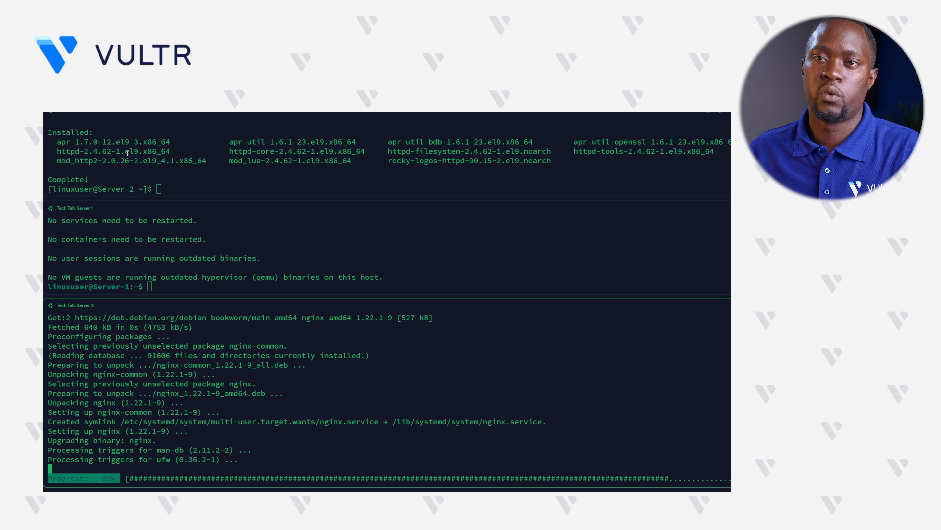
Step: Start the httpd service on Server-2 and the nginx service on Server-1 and Server-3
{"action": "left_click", "coordinate": [180, 174]}
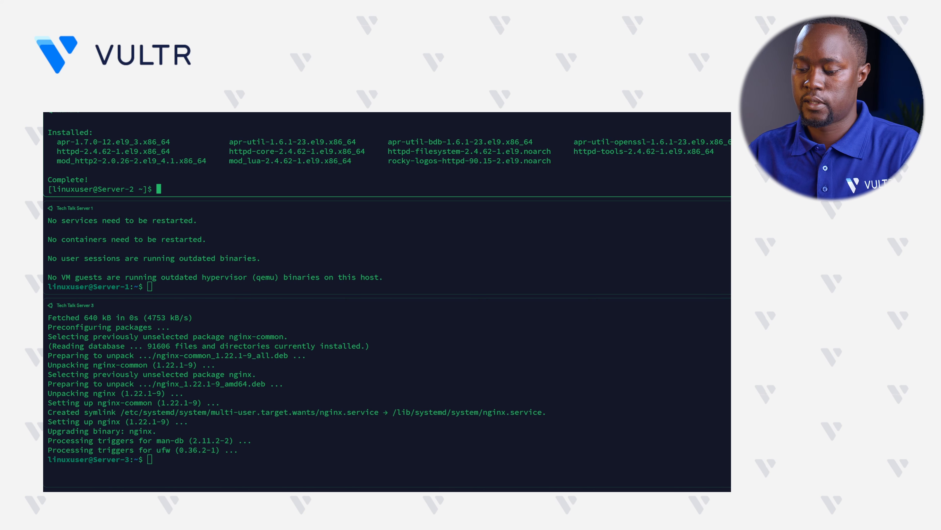
{"action": "type", "text": "service httpd start"}
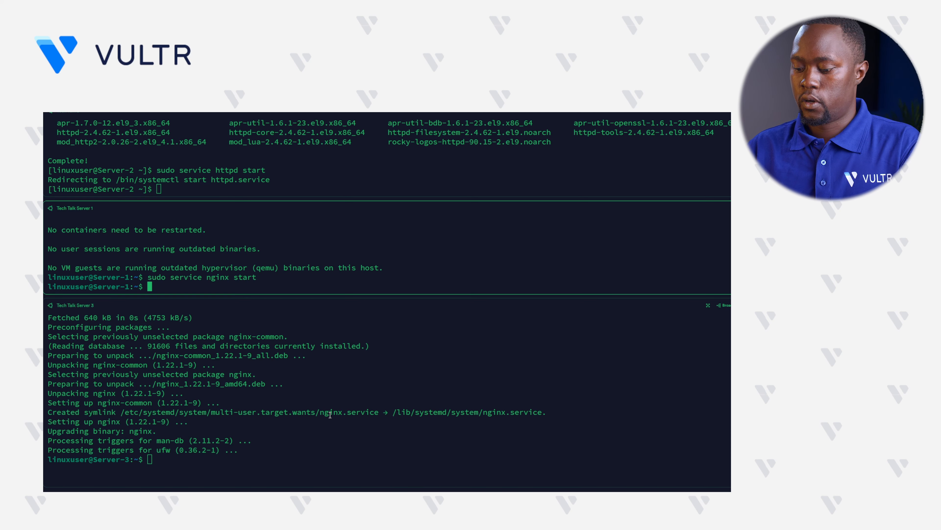
{"action": "left_click", "coordinate": [330, 415]}
{"action": "type", "text": "sudo service nginx sta"}
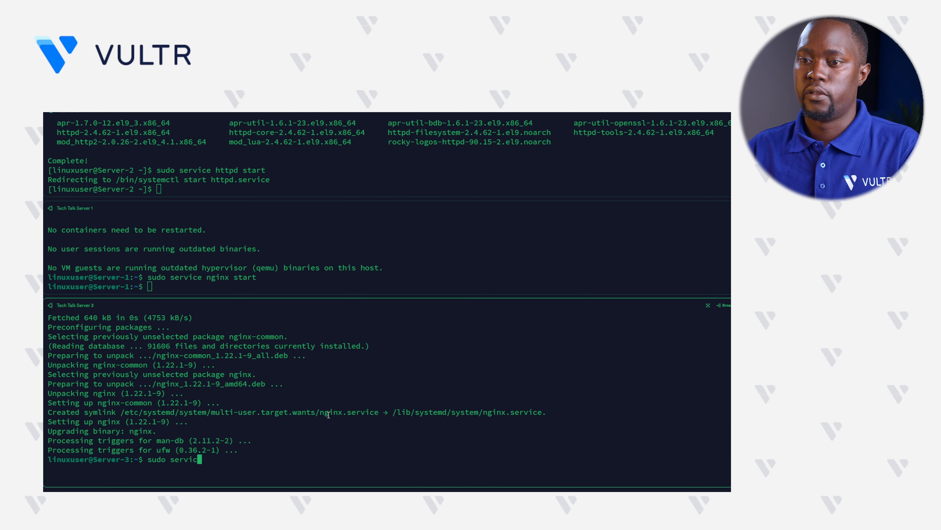
{"action": "type", "text": "rt"}
{"action": "key", "text": "Return"}
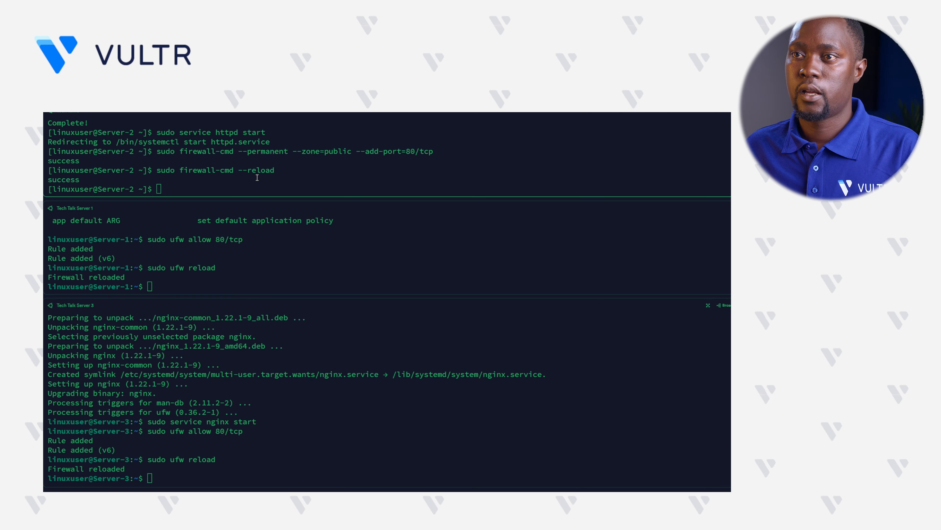
Step: On Server-2, create index.html in /var/www/html with nano and paste in the "Greetings from Vultr" and "Hello from Server 3" markup
{"action": "left_click", "coordinate": [304, 151]}
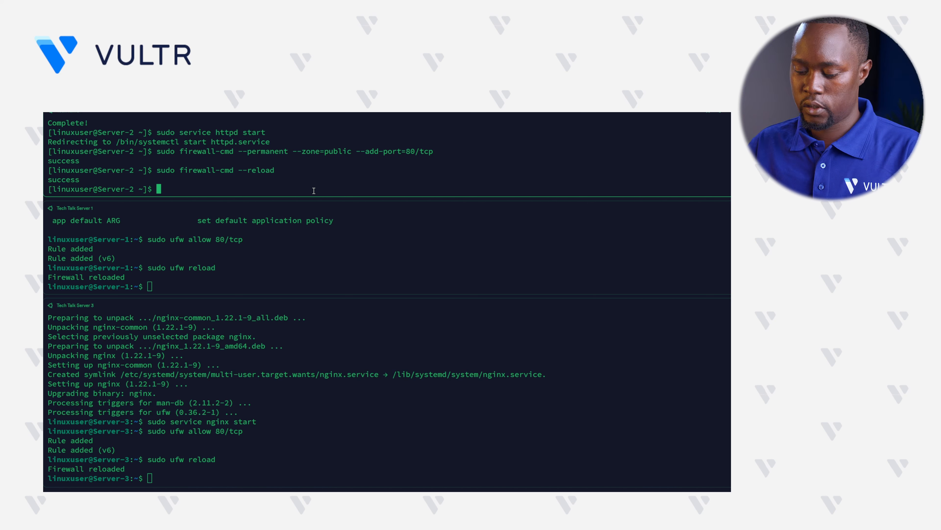
{"action": "type", "text": "cd /var.www/html"}
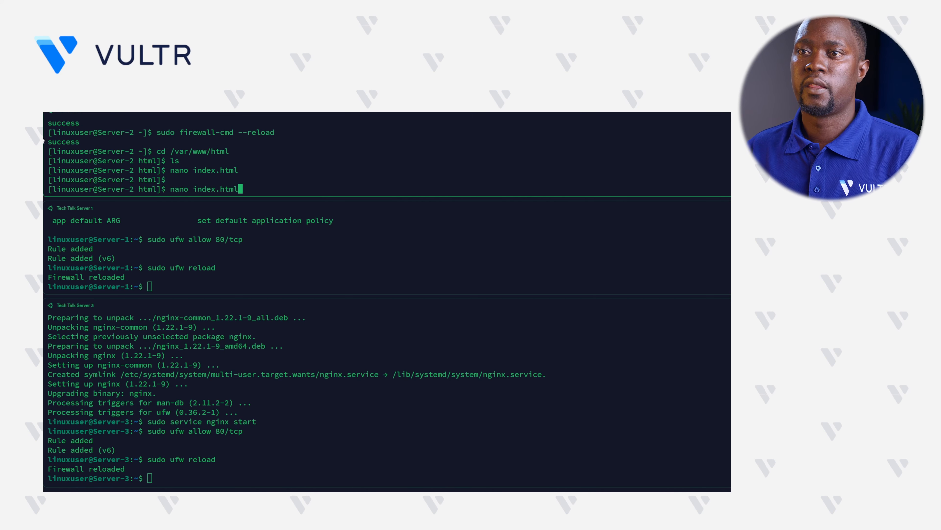
{"action": "key", "text": "Return"}
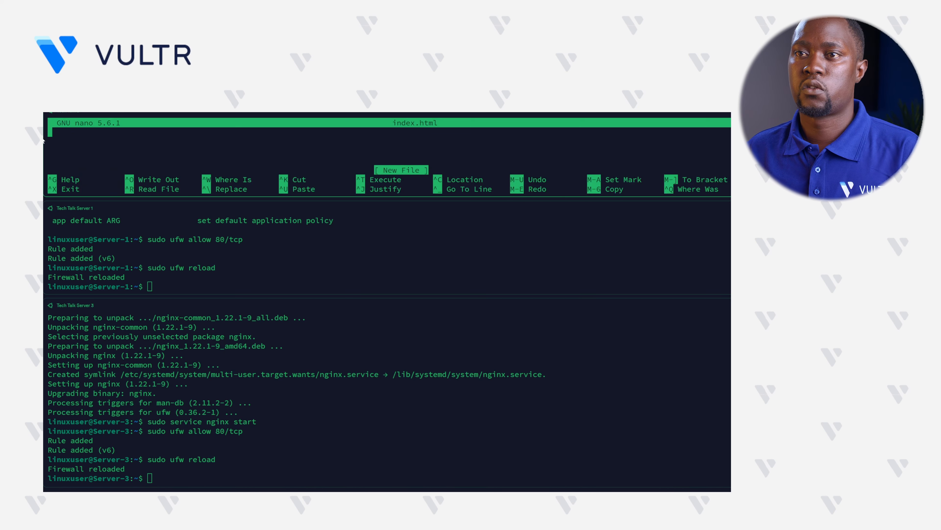
{"action": "key", "text": "ctrl+shift+v"}
Step: Add the missing <html> and <body> opening tags above the h1 heading in Server-2's index.html and save the file
{"action": "key", "text": "Up"}
{"action": "key", "text": "Up"}
{"action": "key", "text": "Up"}
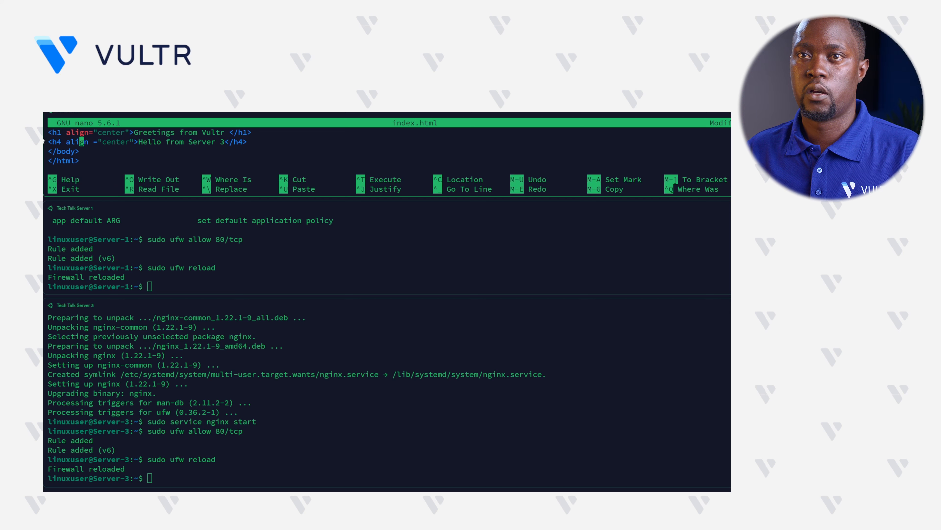
{"action": "key", "text": "Left"}
{"action": "key", "text": "Left"}
{"action": "key", "text": "Left"}
{"action": "key", "text": "Left"}
{"action": "key", "text": "Left"}
{"action": "key", "text": "Left"}
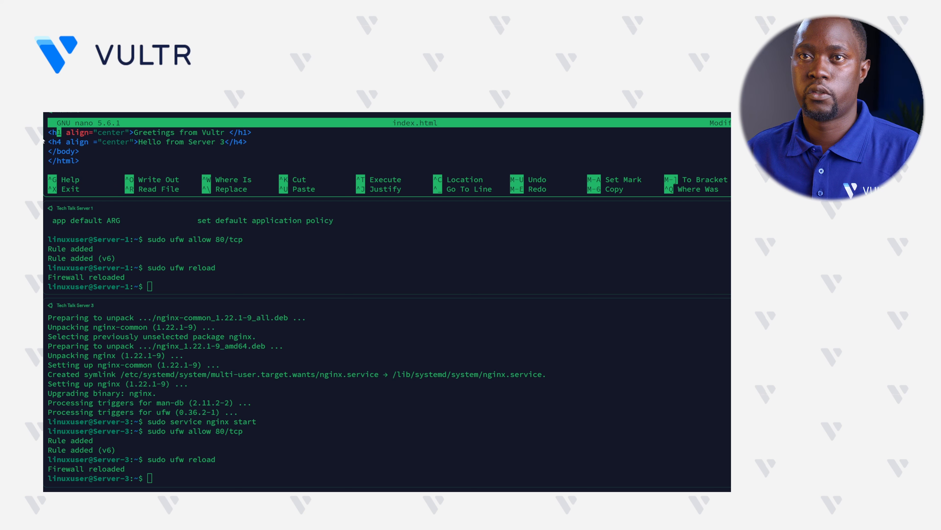
{"action": "key", "text": "Left"}
{"action": "key", "text": "Return"}
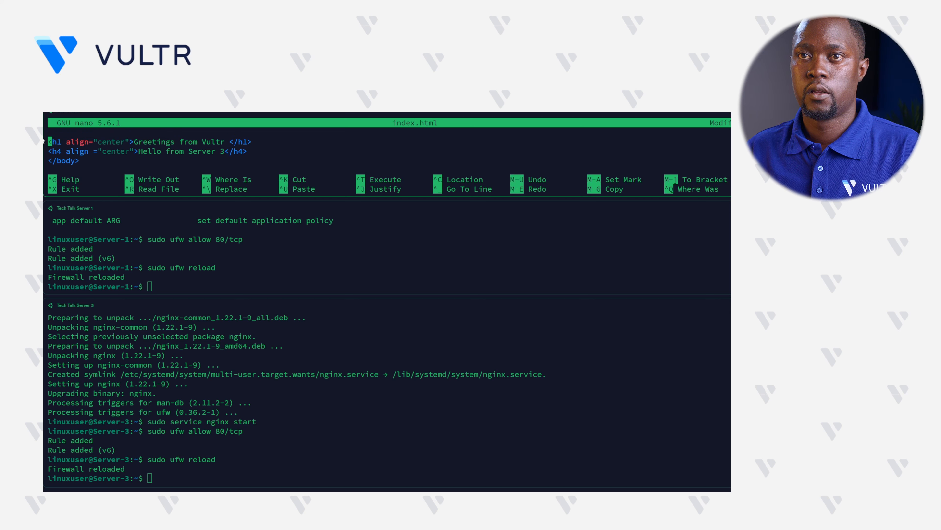
{"action": "key", "text": "Up"}
{"action": "type", "text": "<body>"}
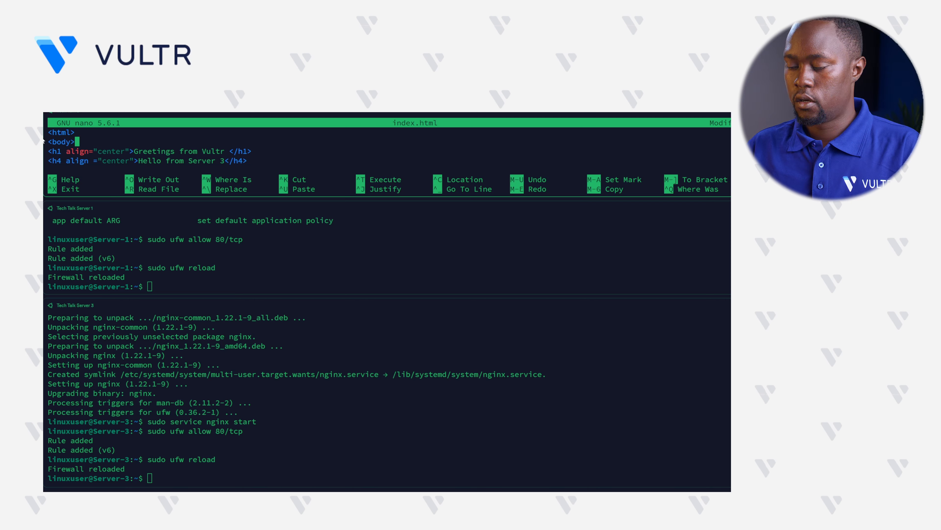
{"action": "key", "text": "ctrl+o"}
{"action": "key", "text": "Return"}
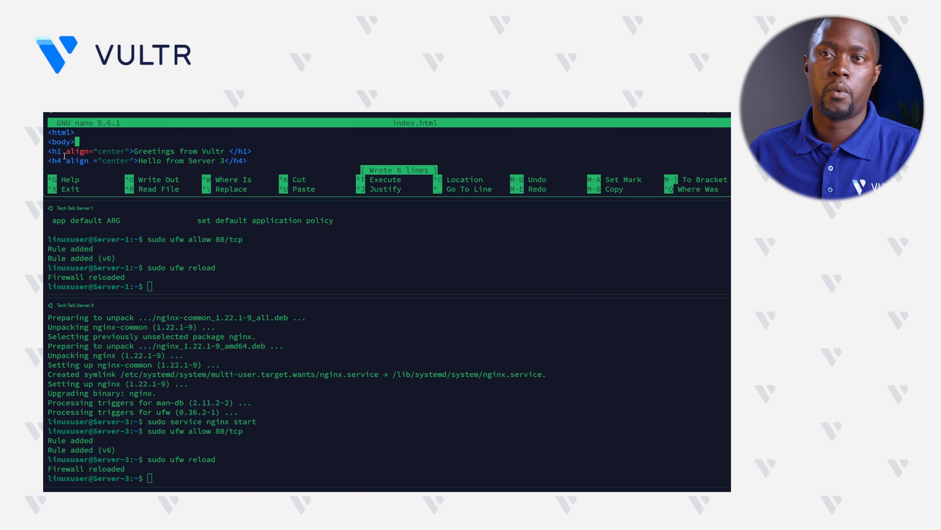
Step: Highlight the heading and server greeting text in Server-2's index.html, and exit nano
{"action": "left_click_drag", "start_coordinate": [145, 153], "coordinate": [226, 152]}
{"action": "left_click", "coordinate": [227, 153]}
{"action": "left_click_drag", "start_coordinate": [139, 162], "coordinate": [223, 159]}
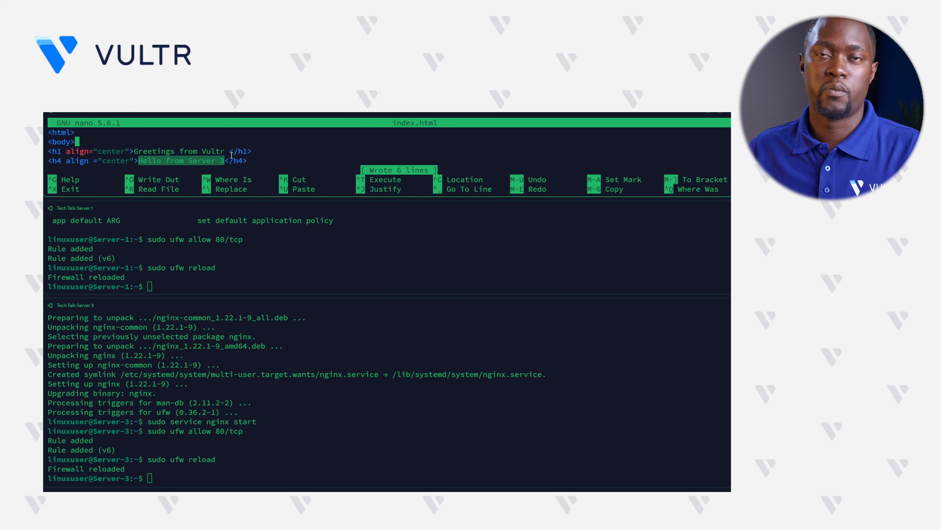
{"action": "left_click", "coordinate": [231, 155]}
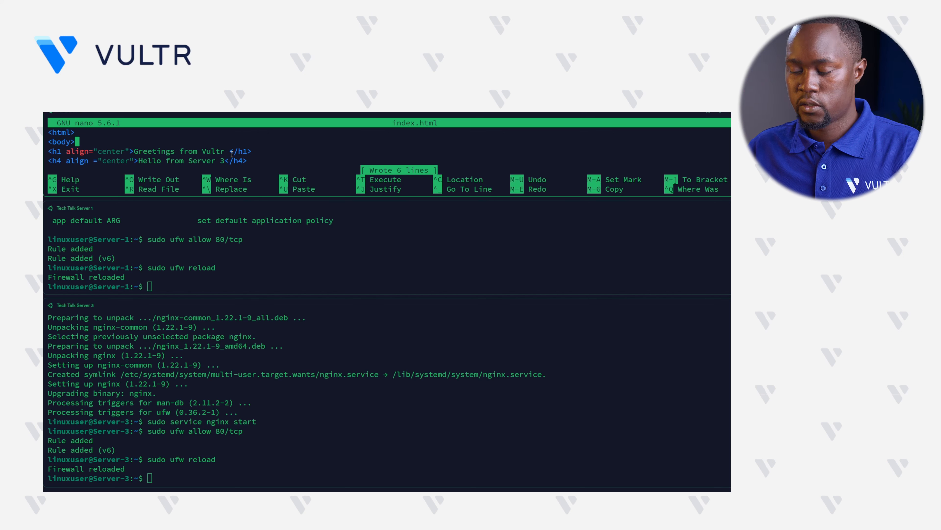
{"action": "key", "text": "ctrl+x"}
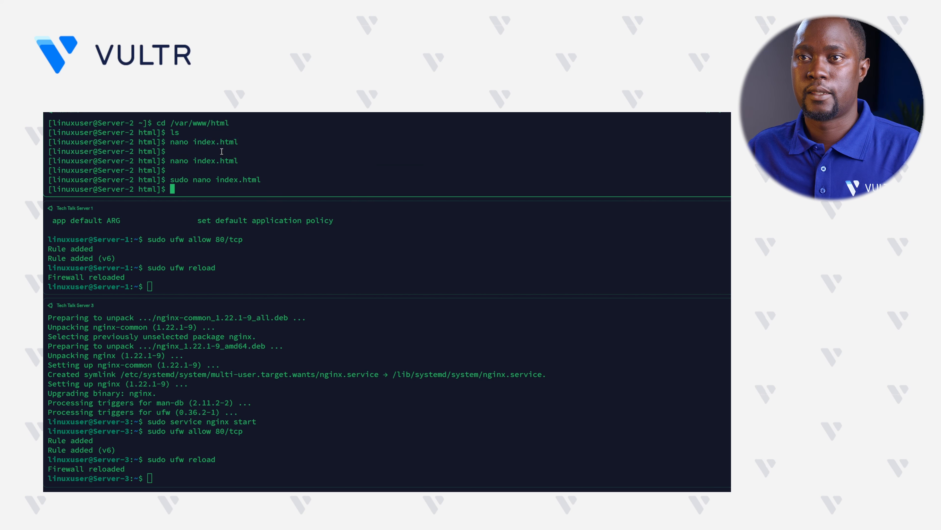
{"action": "left_click", "coordinate": [227, 267]}
{"action": "type", "text": "sudo nano"}
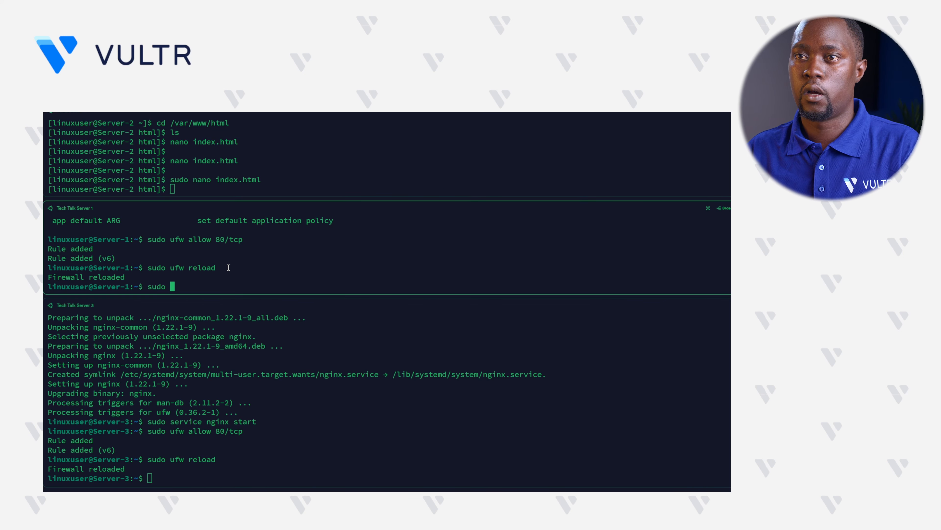
{"action": "key", "text": "BackSpace"}
{"action": "key", "text": "BackSpace"}
{"action": "key", "text": "BackSpace"}
{"action": "key", "text": "BackSpace"}
{"action": "key", "text": "BackSpace"}
{"action": "key", "text": "BackSpace"}
{"action": "key", "text": "BackSpace"}
{"action": "key", "text": "BackSpace"}
{"action": "key", "text": "BackSpace"}
{"action": "key", "text": "BackSpace"}
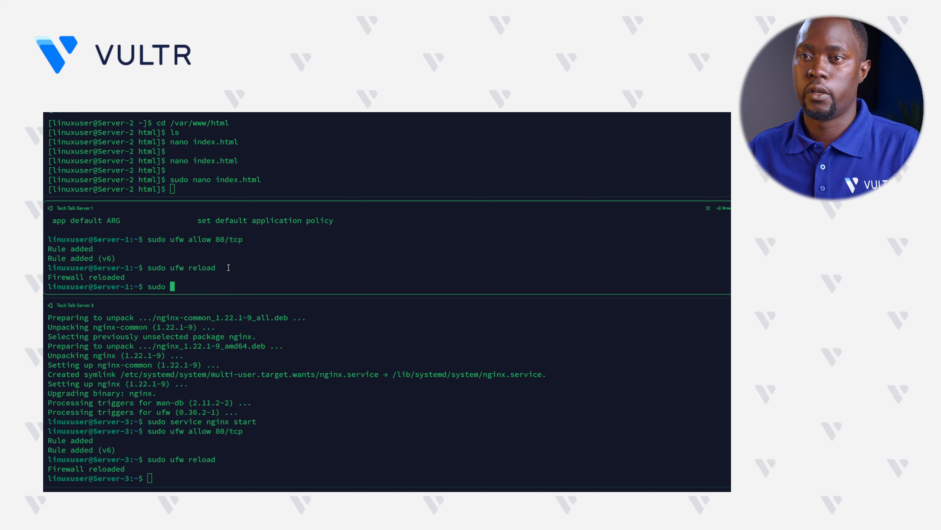
Step: On Server-1, go to /var/www/html and create index.html containing the greeting markup with sudo nano
{"action": "type", "text": "cd /var/www/html"}
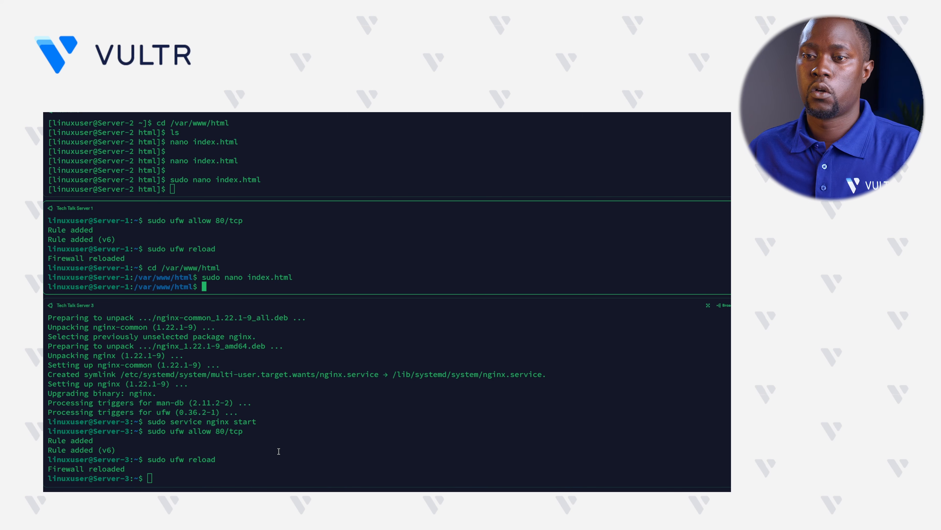
Step: On Server-3, create index.html in /var/www/html with sudo nano, containing the "Hello from Server 3" greeting markup
{"action": "left_click", "coordinate": [278, 451]}
{"action": "type", "text": "sudo nano index.html"}
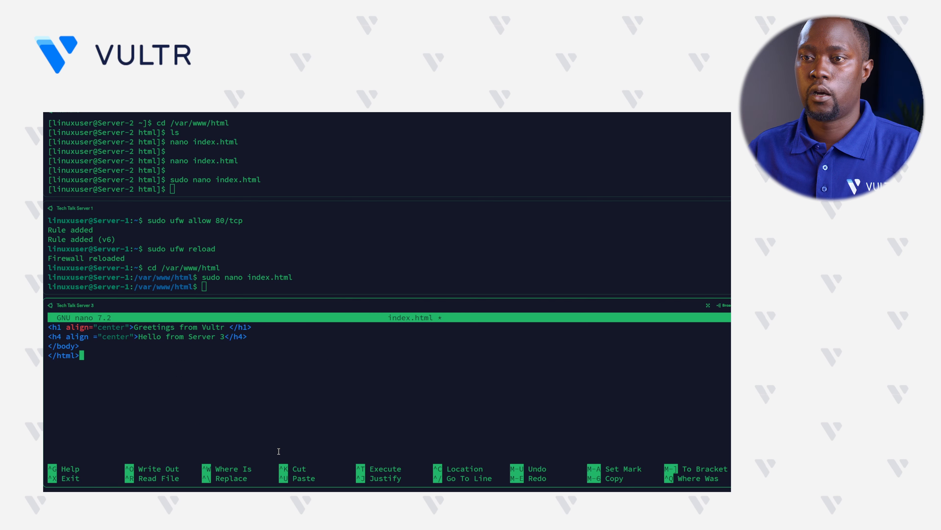
{"action": "key", "text": "Up"}
{"action": "key", "text": "Up"}
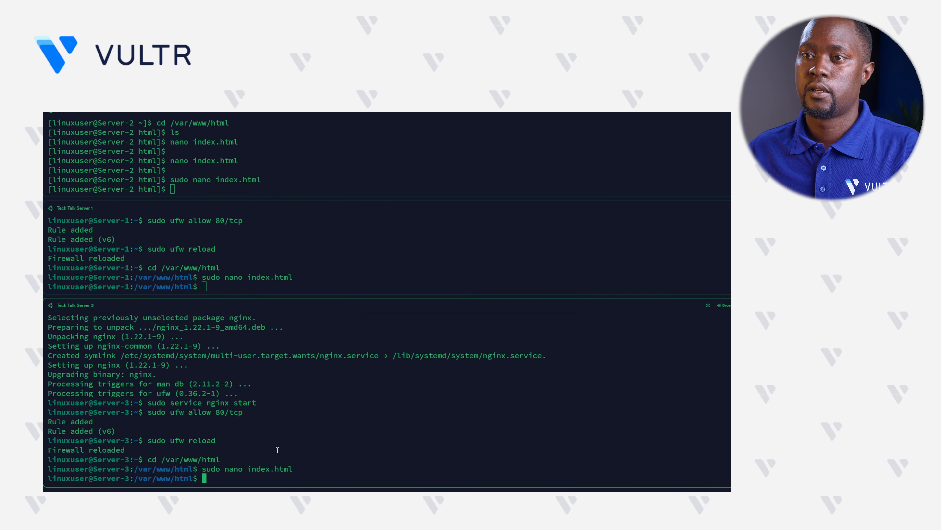
Step: Change the greeting in Server-1's index.html to "Hello from Server 1" and save the file
{"action": "left_click", "coordinate": [348, 274]}
{"action": "key", "text": "Up"}
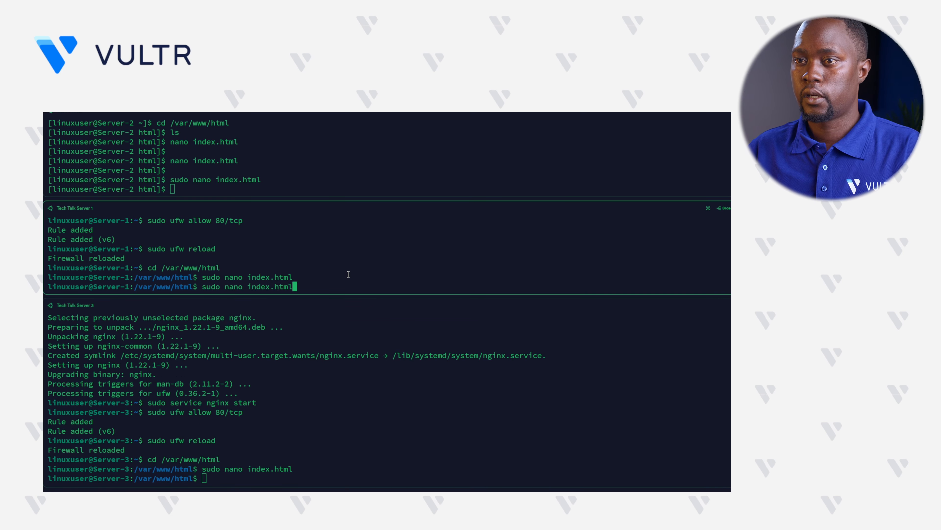
{"action": "key", "text": "Return"}
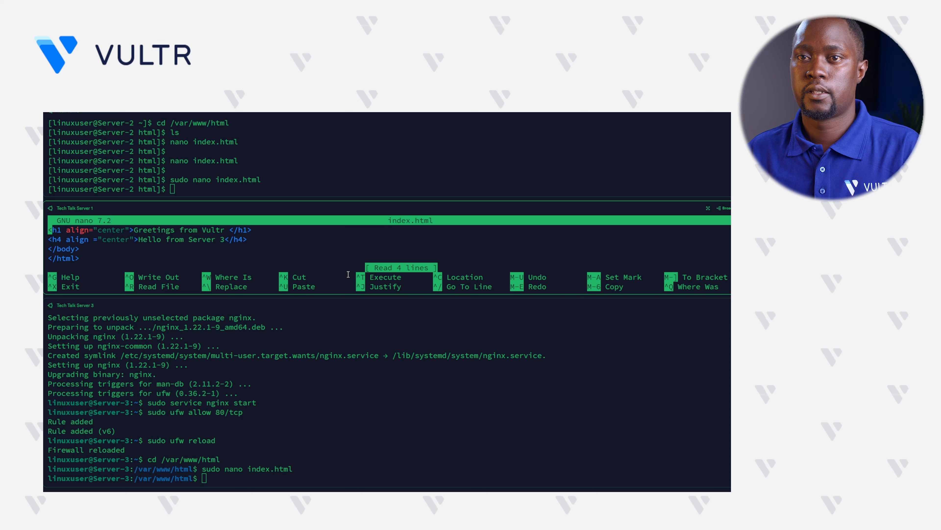
{"action": "key", "text": "Down"}
{"action": "key", "text": "Down"}
{"action": "key", "text": "Left"}
{"action": "key", "text": "Left"}
{"action": "key", "text": "Left"}
{"action": "key", "text": "Left"}
{"action": "key", "text": "Left"}
{"action": "key", "text": "Left"}
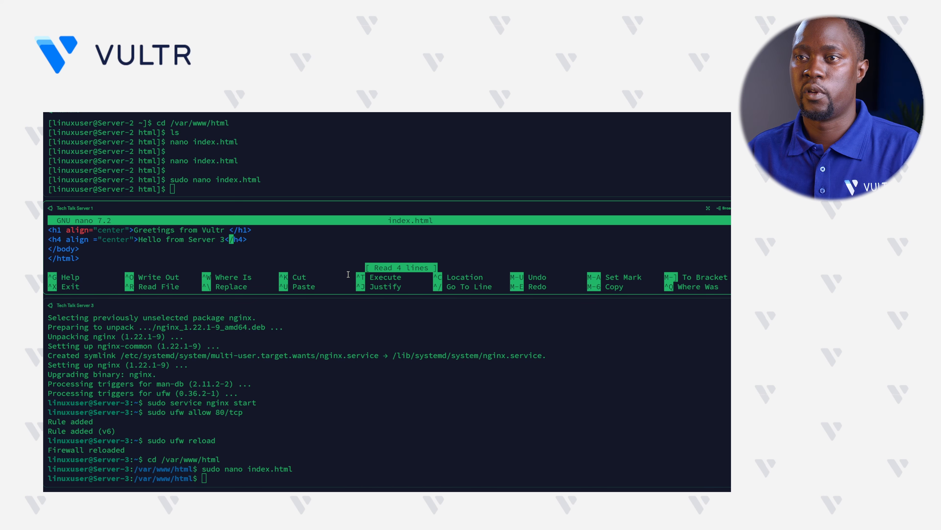
{"action": "key", "text": "BackSpace"}
{"action": "type", "text": "1"}
{"action": "key", "text": "ctrl+x"}
{"action": "key", "text": "y"}
{"action": "key", "text": "Return"}
Step: Reopen index.html on Server-2, change its greeting to "Hello from Server 2", and save the file
{"action": "left_click", "coordinate": [276, 162]}
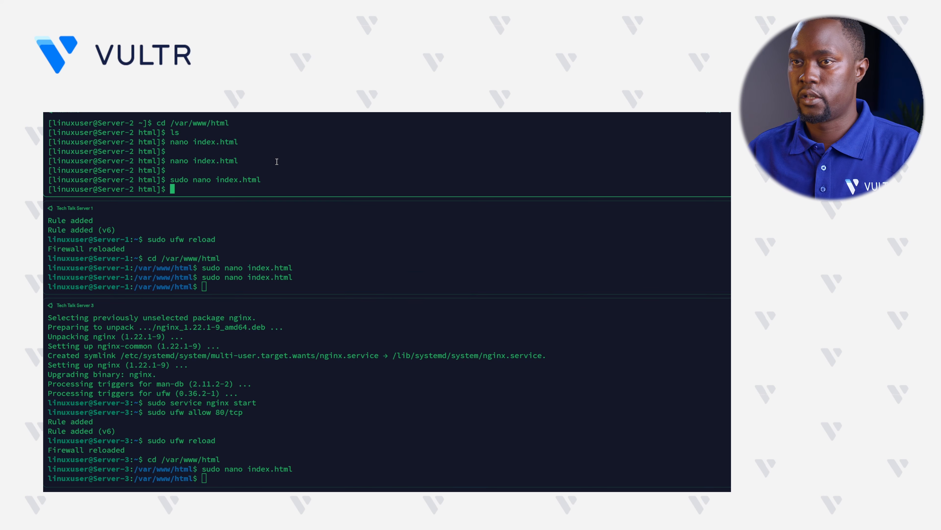
{"action": "key", "text": "Up"}
{"action": "key", "text": "Return"}
{"action": "key", "text": "ctrl+x"}
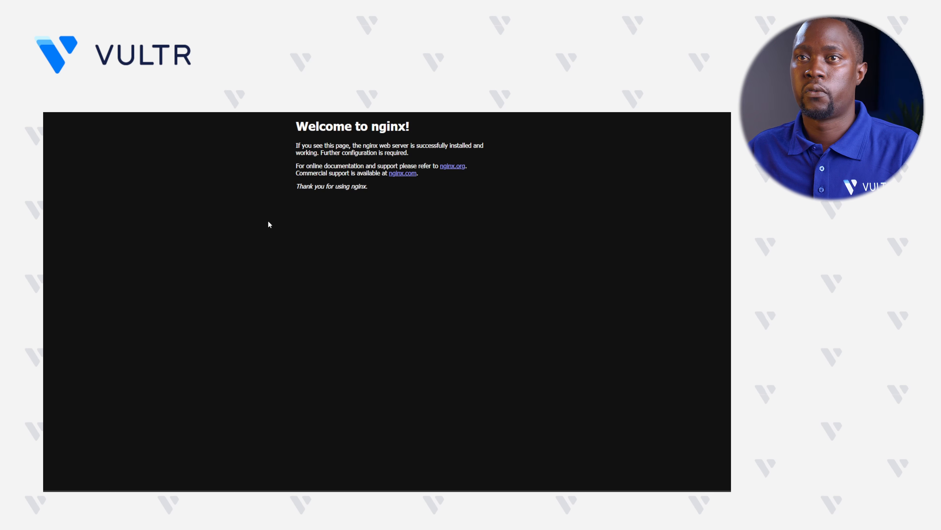
Step: Switch to the browser and reload the load balancer's page repeatedly to check which server's greeting is served each time
{"action": "key", "text": "F5"}
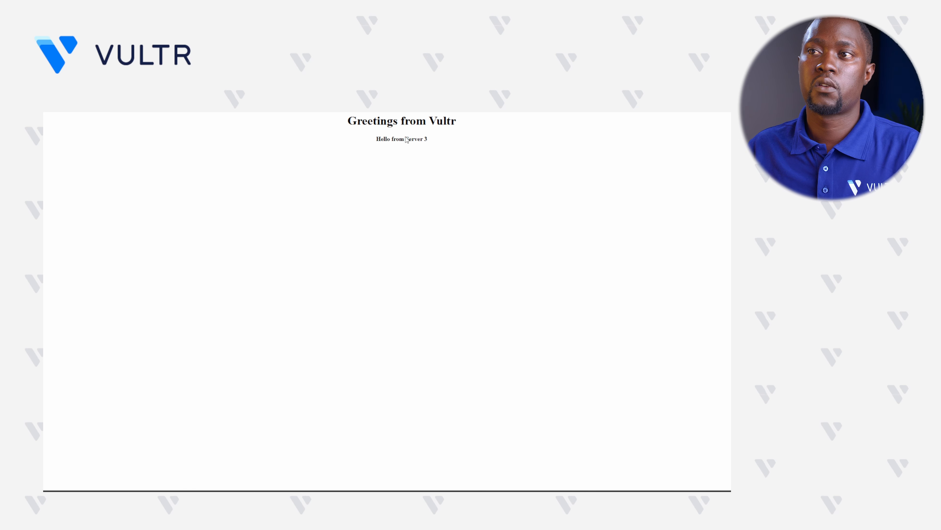
{"action": "left_click_drag", "start_coordinate": [381, 139], "coordinate": [416, 137]}
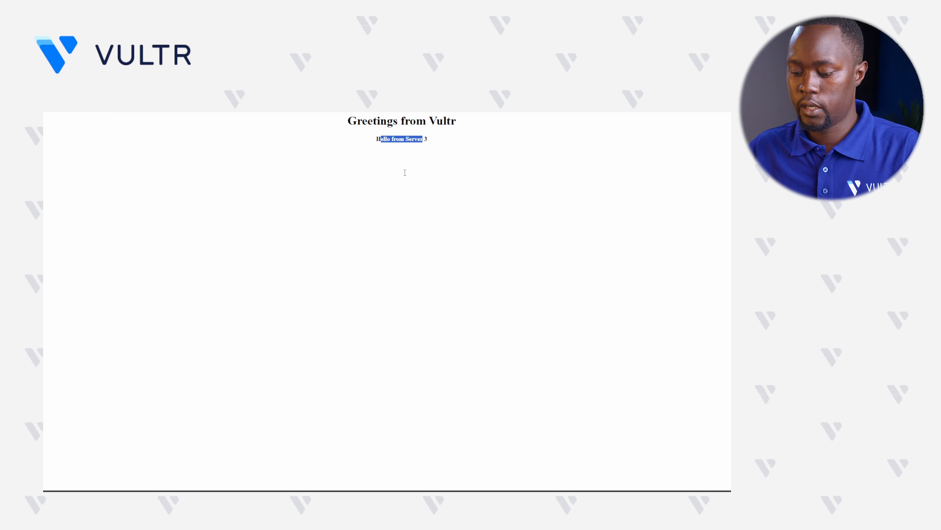
{"action": "key", "text": "F5"}
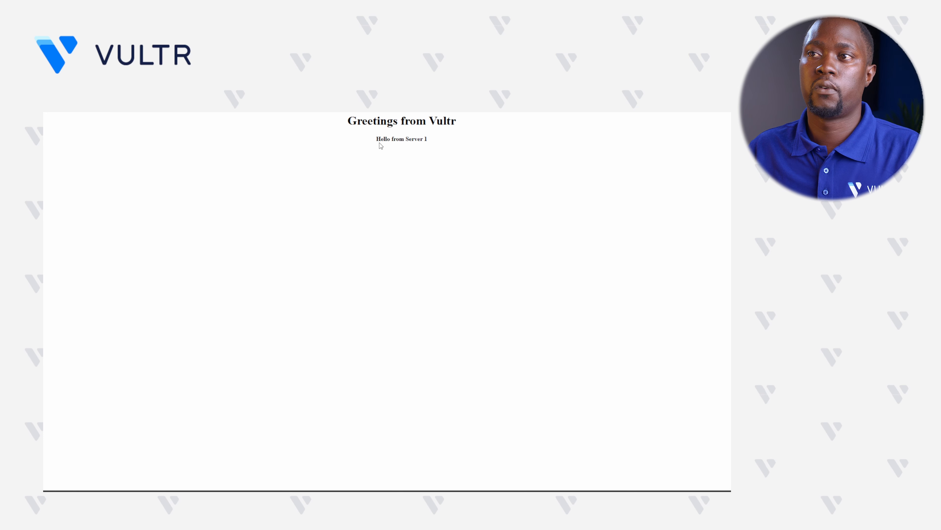
{"action": "left_click_drag", "start_coordinate": [377, 140], "coordinate": [419, 150]}
{"action": "key", "text": "F5"}
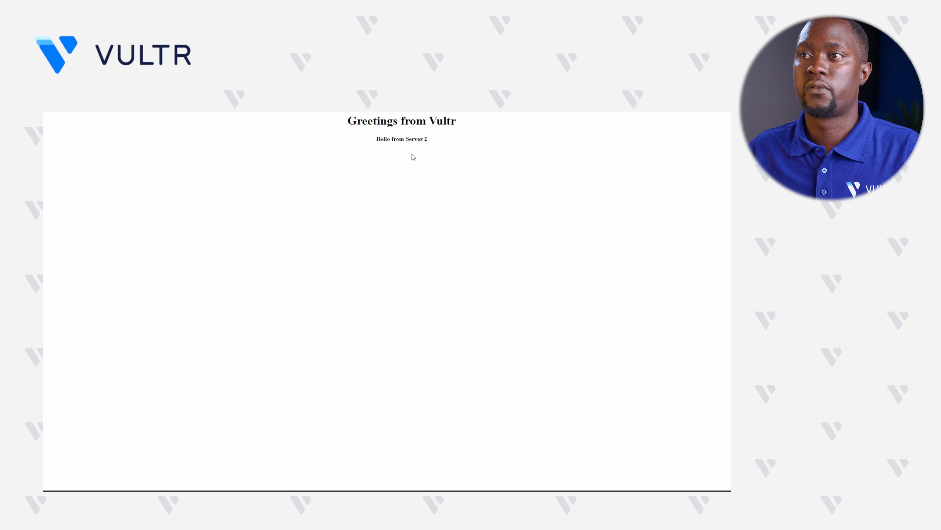